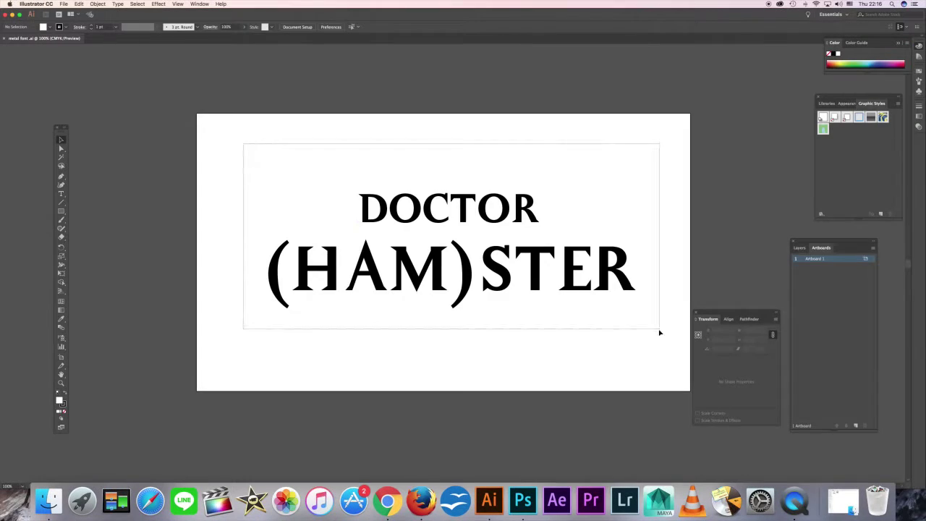
Marquee-select the DOCTOR (HAM)STER lettering on the Illustrator artboard.
{"action": "left_click_drag", "start_coordinate": [659, 333], "coordinate": [660, 333]}
Copy the lettering from Illustrator and paste it into Photoshop as a positioned smart object.
{"action": "left_click", "coordinate": [78, 4]}
{"action": "left_click", "coordinate": [91, 36]}
{"action": "key", "text": "super+Tab"}
{"action": "left_click", "coordinate": [82, 4]}
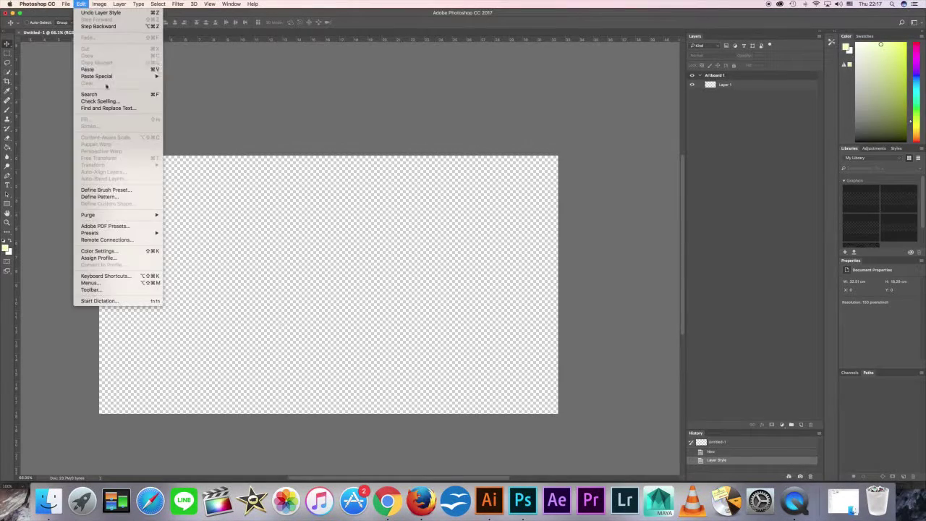
{"action": "left_click", "coordinate": [88, 69]}
{"action": "key", "text": "Return"}
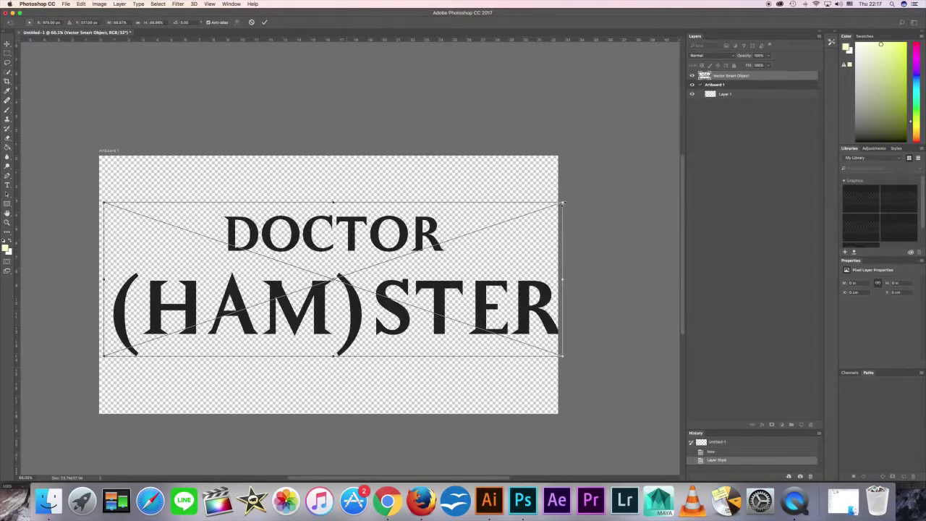
{"action": "left_click_drag", "start_coordinate": [331, 244], "coordinate": [355, 231]}
{"action": "key", "text": "Return"}
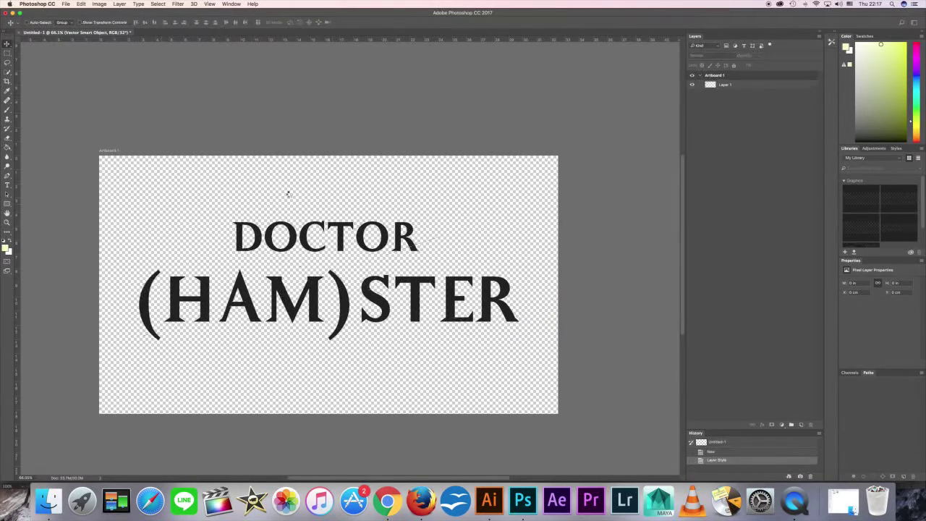
Duplicate the smart object layer and change the copy's fill opacity.
{"action": "left_click", "coordinate": [231, 3]}
{"action": "left_click", "coordinate": [282, 197]}
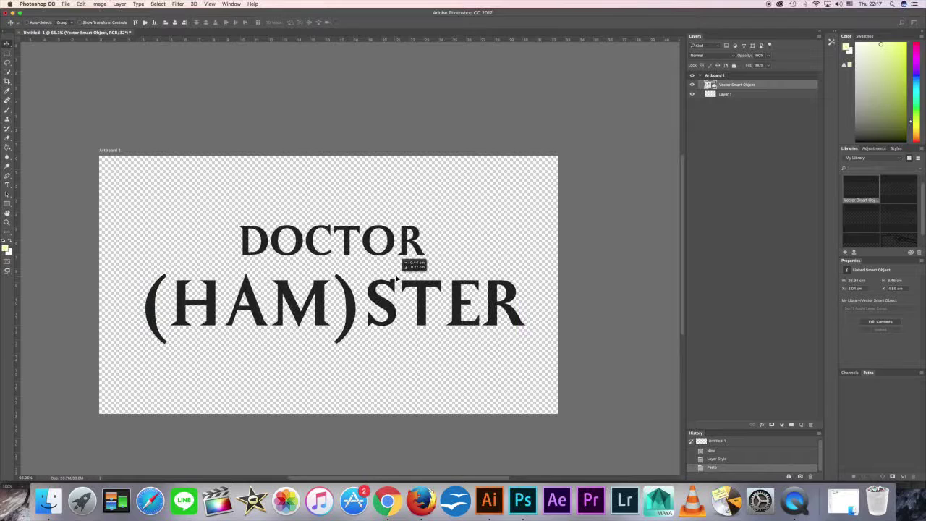
{"action": "right_click", "coordinate": [741, 84]}
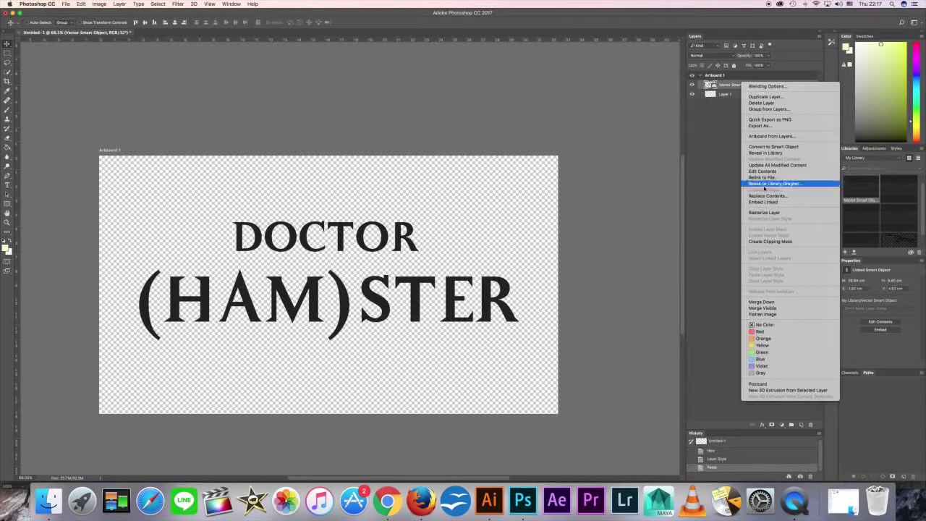
{"action": "left_click", "coordinate": [765, 97]}
{"action": "left_click", "coordinate": [531, 220]}
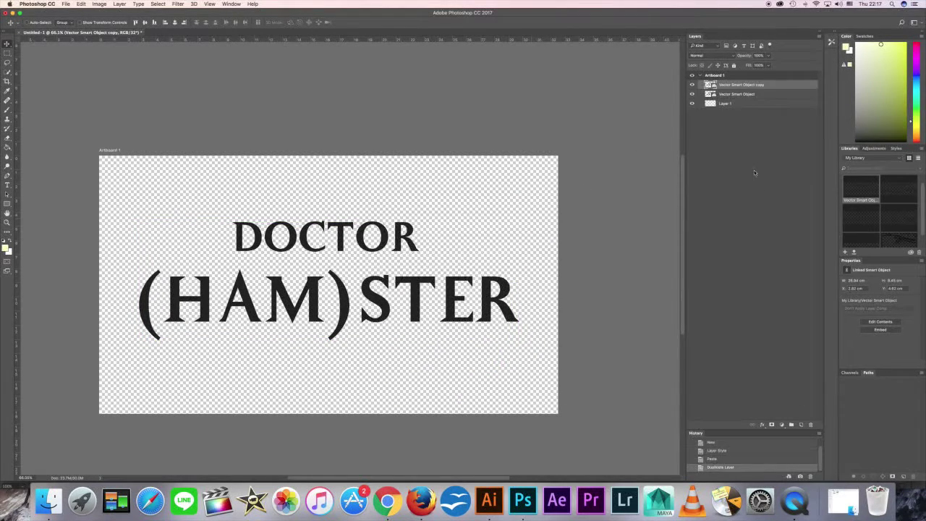
{"action": "left_click", "coordinate": [732, 74]}
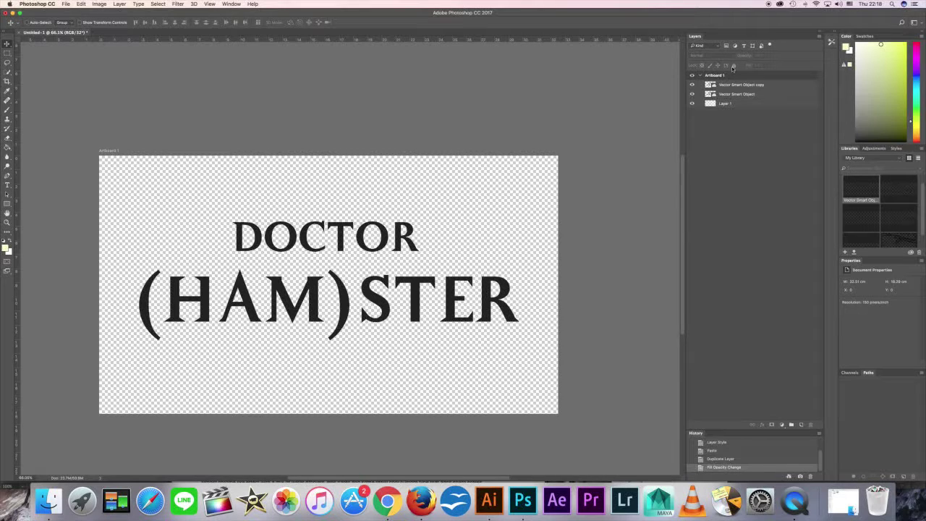
{"action": "left_click", "coordinate": [736, 94]}
{"action": "left_click", "coordinate": [119, 4]}
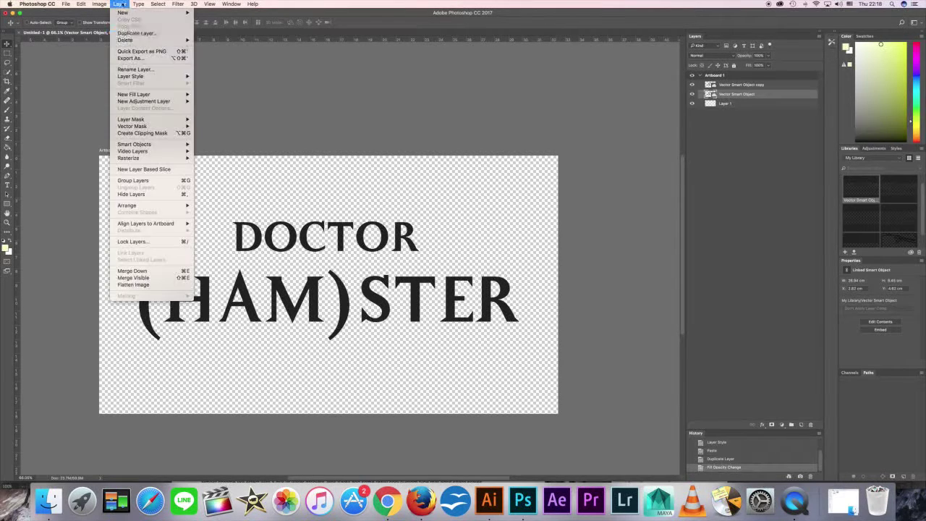
{"action": "left_click", "coordinate": [232, 77]}
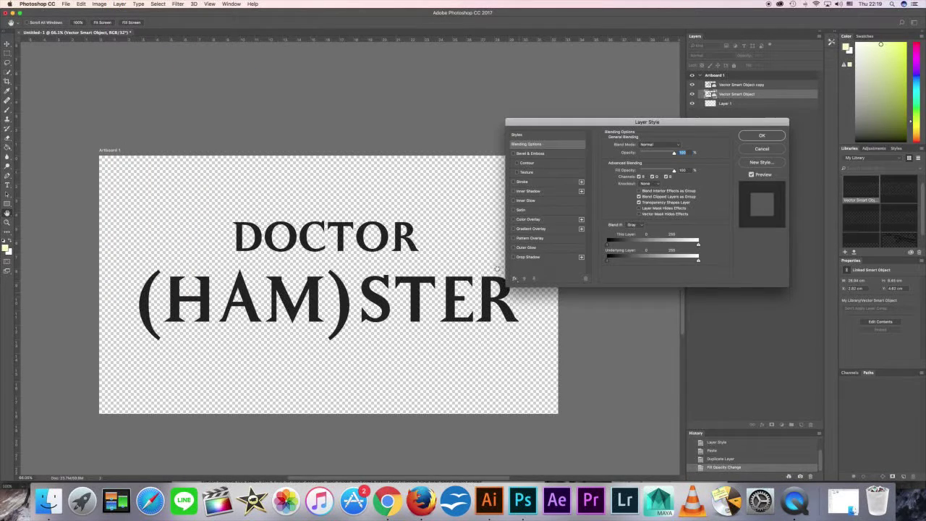
{"action": "left_click", "coordinate": [528, 219]}
{"action": "left_click", "coordinate": [669, 146]}
{"action": "left_click", "coordinate": [669, 147]}
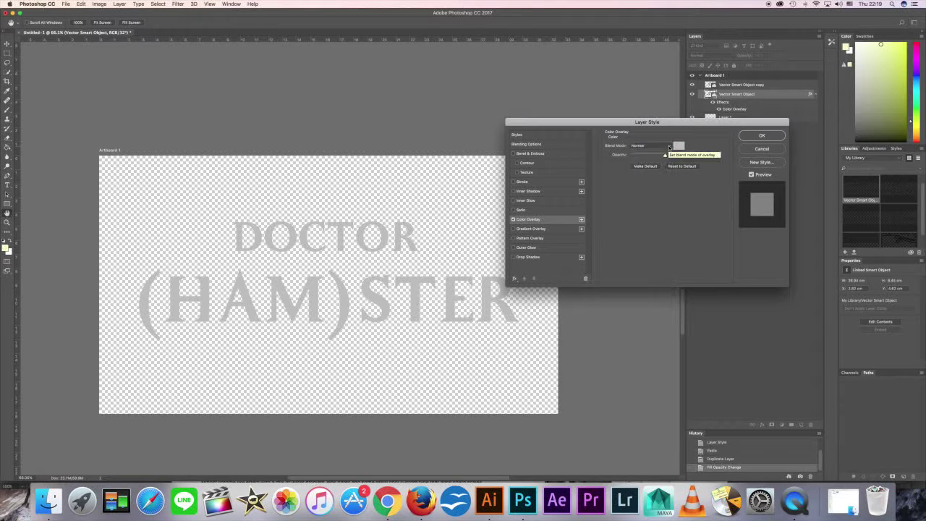
{"action": "left_click", "coordinate": [677, 146]}
{"action": "left_click", "coordinate": [678, 134]}
{"action": "left_click", "coordinate": [494, 130]}
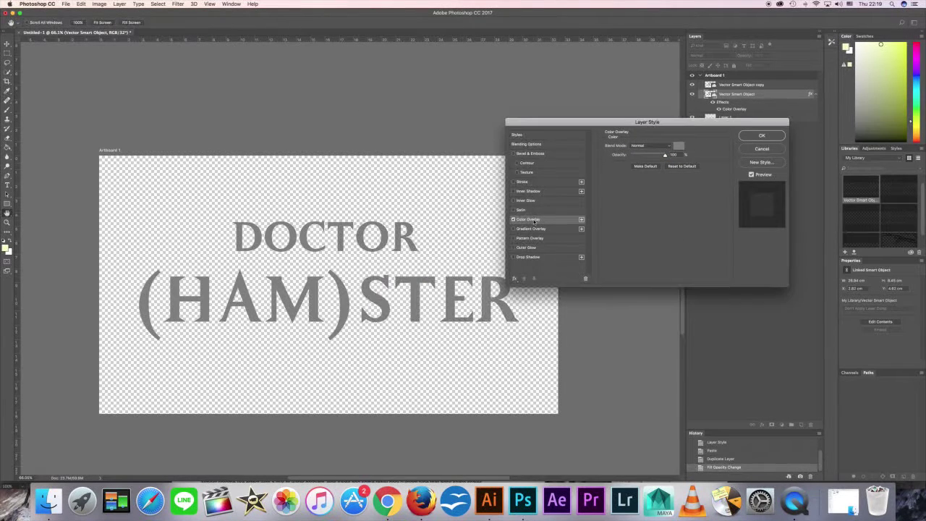
{"action": "left_click", "coordinate": [531, 228]}
{"action": "left_click", "coordinate": [514, 228]}
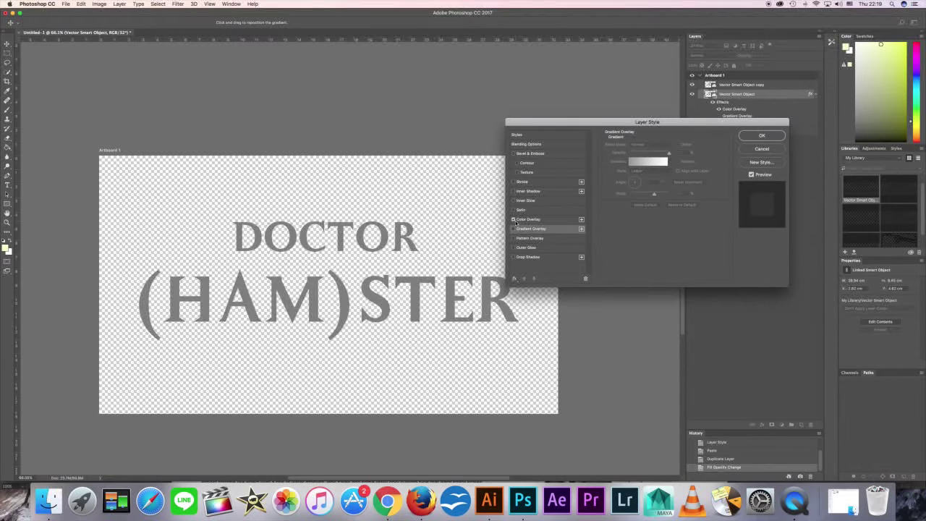
{"action": "left_click", "coordinate": [513, 220]}
{"action": "key", "text": "Return"}
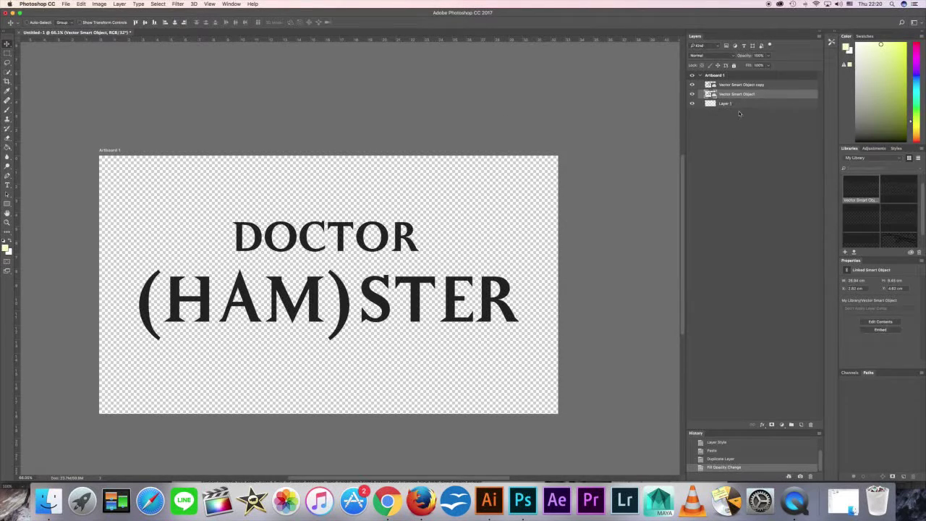
Give the Vector Smart Object layer a very dark grey Color Overlay.
{"action": "left_click", "coordinate": [737, 94]}
{"action": "left_click", "coordinate": [119, 4]}
{"action": "left_click", "coordinate": [217, 122]}
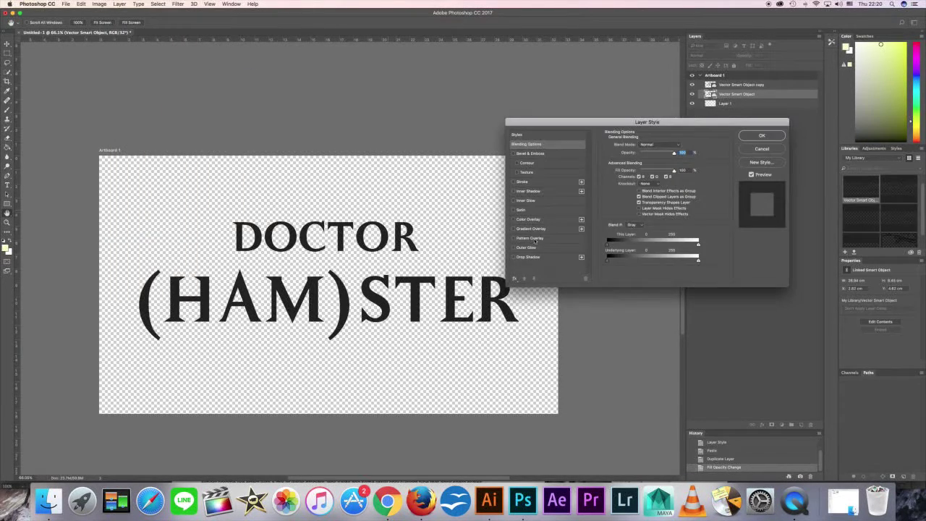
{"action": "left_click", "coordinate": [679, 145]}
{"action": "left_click", "coordinate": [373, 136]}
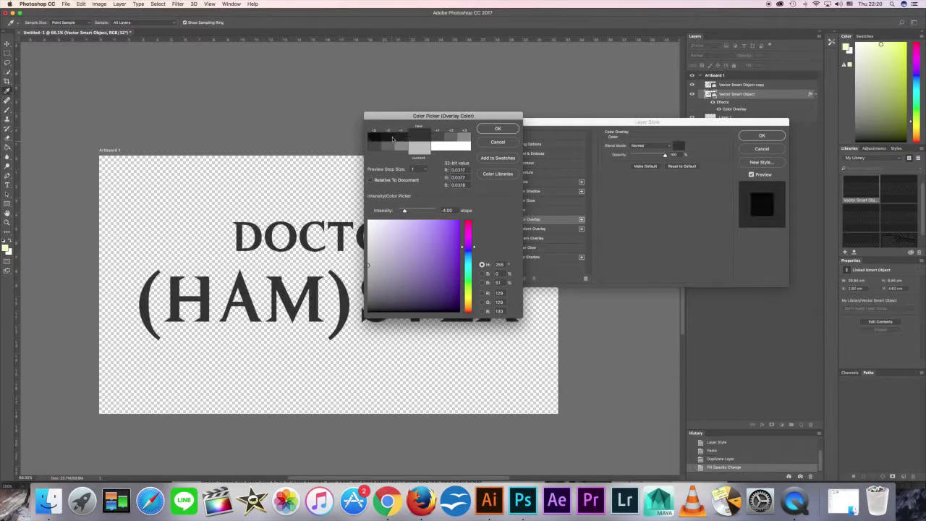
{"action": "left_click", "coordinate": [435, 136]}
Add a Chisel Hard bevel with depth 1000%, size 250 px and a gloss contour, then add an empty layer.
{"action": "left_click", "coordinate": [498, 128]}
{"action": "left_click", "coordinate": [529, 154]}
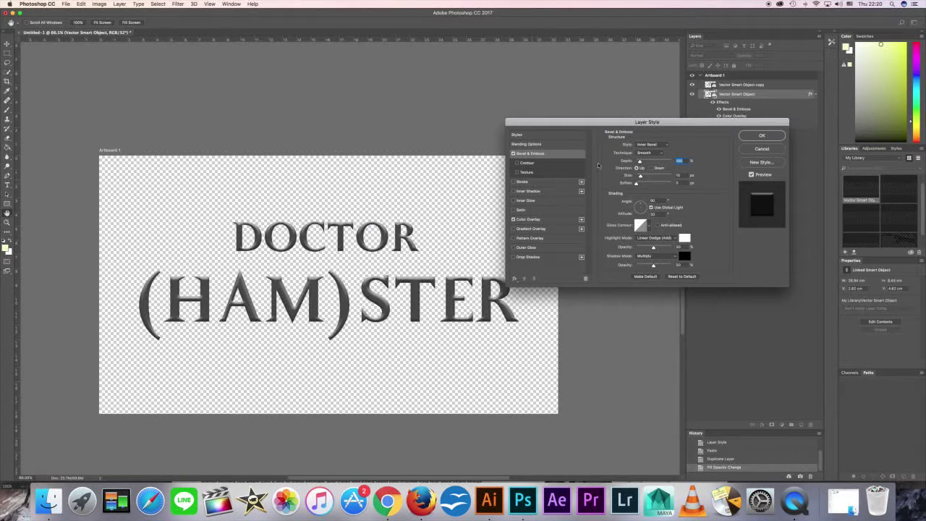
{"action": "type", "text": "1000"}
{"action": "key", "text": "Tab"}
{"action": "type", "text": "250"}
{"action": "left_click_drag", "start_coordinate": [635, 206], "coordinate": [635, 204]}
{"action": "left_click", "coordinate": [649, 225]}
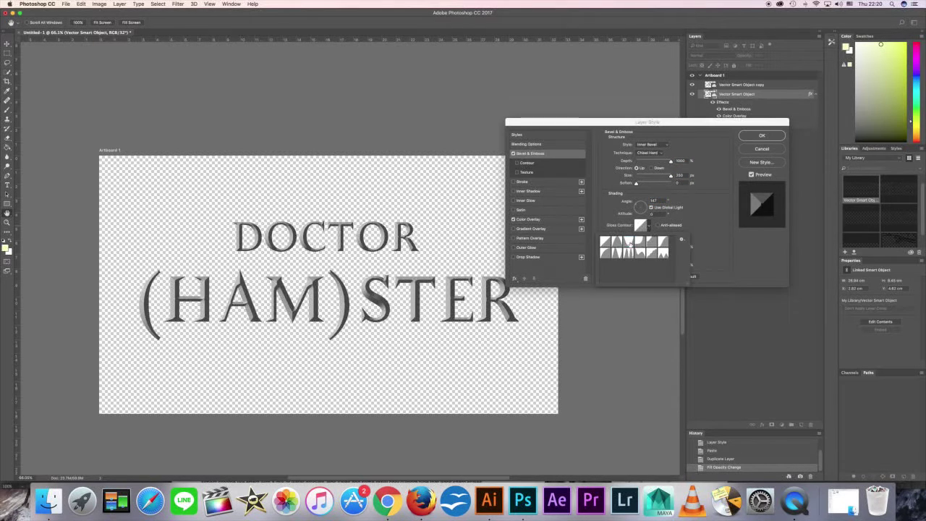
{"action": "left_click", "coordinate": [669, 238]}
{"action": "left_click", "coordinate": [669, 239]}
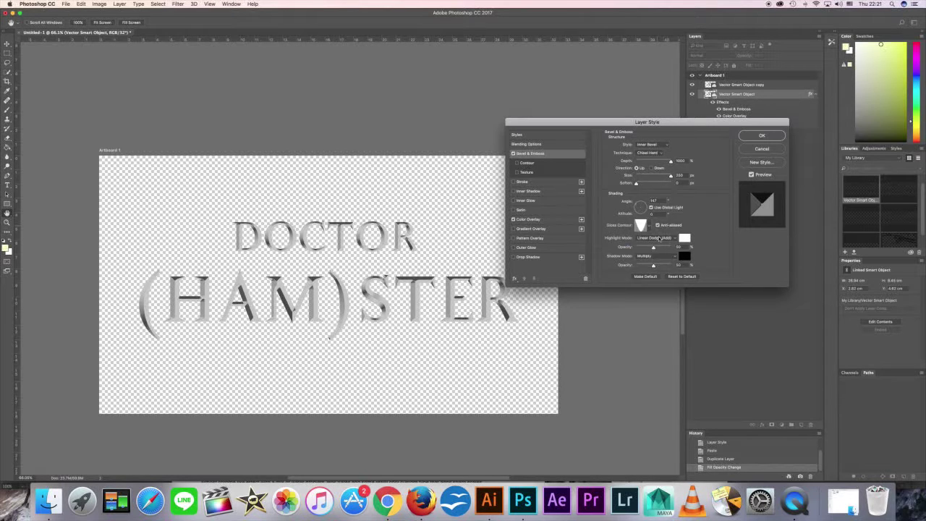
{"action": "left_click", "coordinate": [762, 136]}
{"action": "left_click", "coordinate": [801, 426]}
{"action": "key", "text": "Delete"}
Reset colours to black and white and try filling the new layer, dismissing the bit-depth alert.
{"action": "key", "text": "d"}
{"action": "left_click", "coordinate": [7, 147]}
{"action": "left_click", "coordinate": [286, 157]}
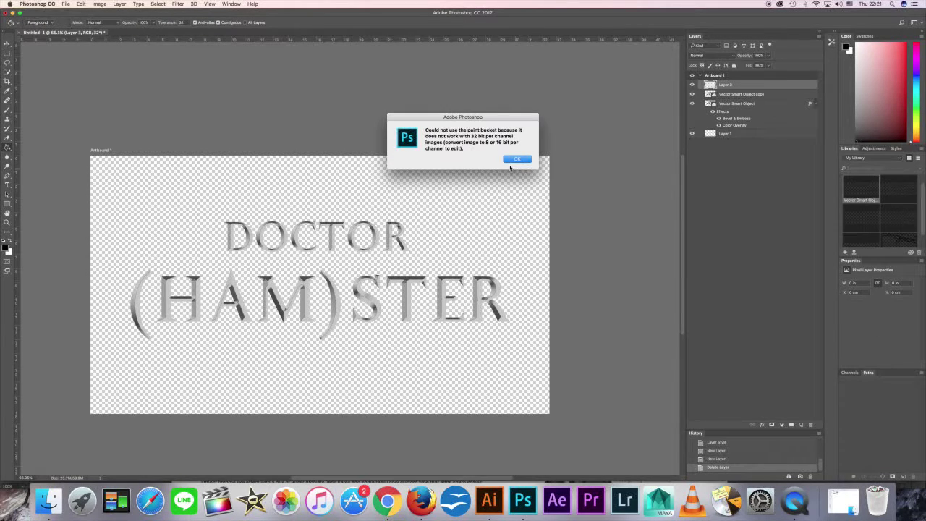
{"action": "left_click", "coordinate": [514, 159]}
Convert the image to 16 Bits/Channel without merging and fill the new layer black.
{"action": "left_click", "coordinate": [82, 4]}
{"action": "left_click", "coordinate": [82, 4]}
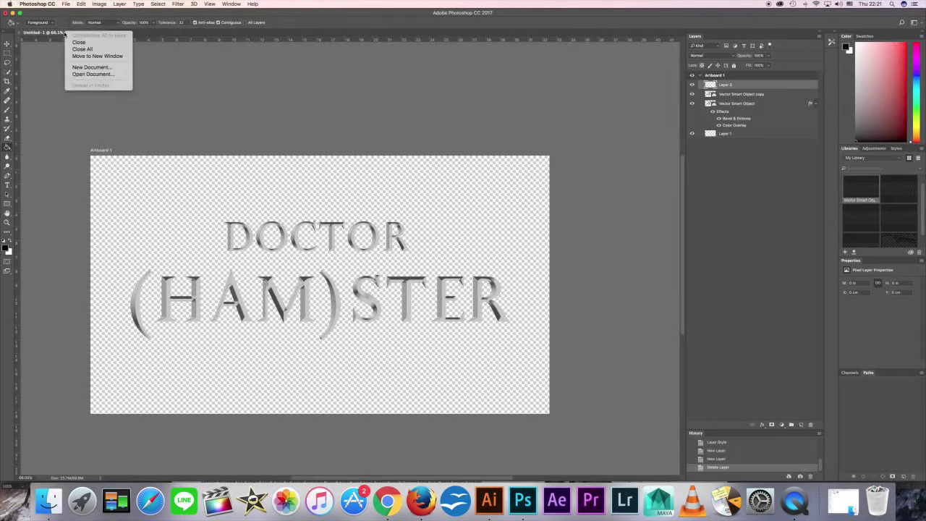
{"action": "left_click", "coordinate": [82, 5]}
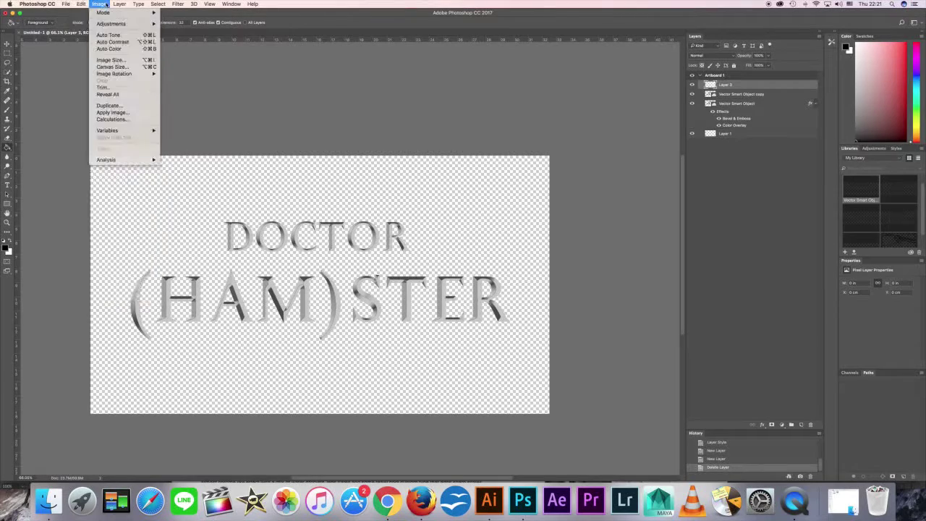
{"action": "mouse_move", "coordinate": [111, 23]}
{"action": "left_click", "coordinate": [185, 76]}
{"action": "left_click", "coordinate": [519, 180]}
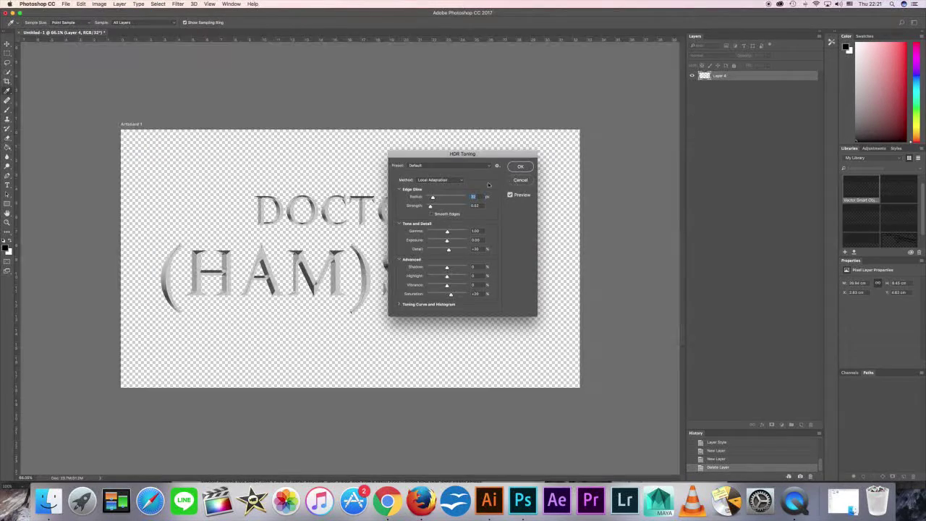
{"action": "left_click", "coordinate": [99, 4]}
{"action": "left_click", "coordinate": [185, 74]}
{"action": "key", "text": "Return"}
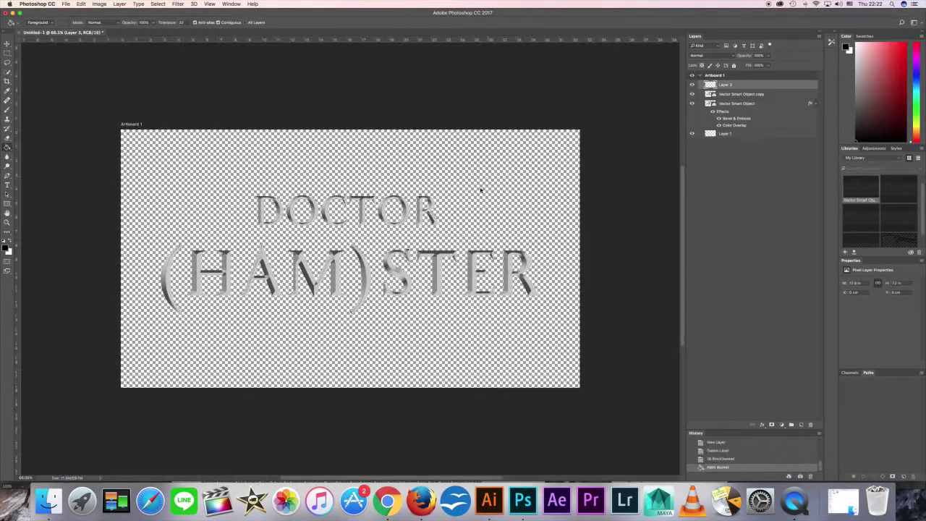
{"action": "left_click", "coordinate": [480, 196]}
Move the black layer below the text and set bevel highlight and shadow to Overlay at 35%.
{"action": "key", "text": "ctrl+bracketleft"}
{"action": "key", "text": "ctrl+bracketleft"}
{"action": "left_click", "coordinate": [811, 95]}
{"action": "double_click", "coordinate": [811, 95]}
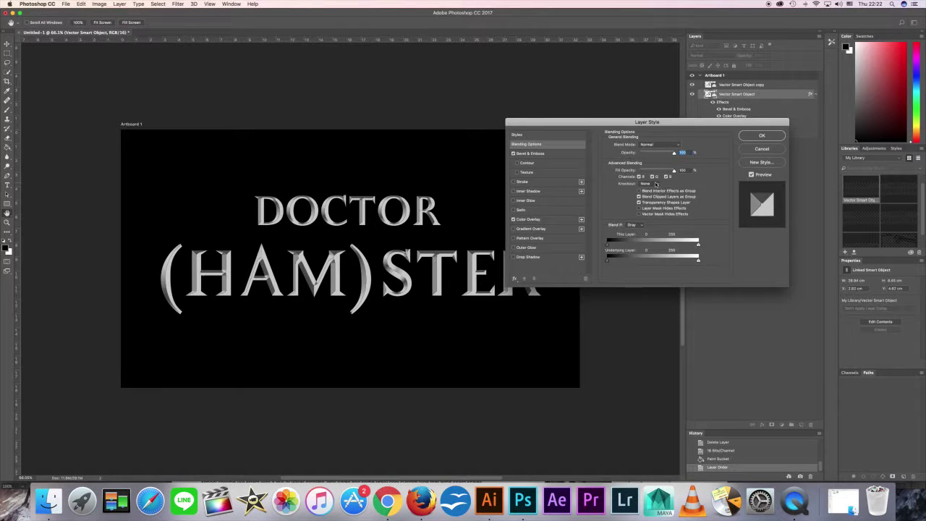
{"action": "left_click", "coordinate": [677, 239]}
{"action": "left_click", "coordinate": [644, 253]}
{"action": "left_click", "coordinate": [647, 256]}
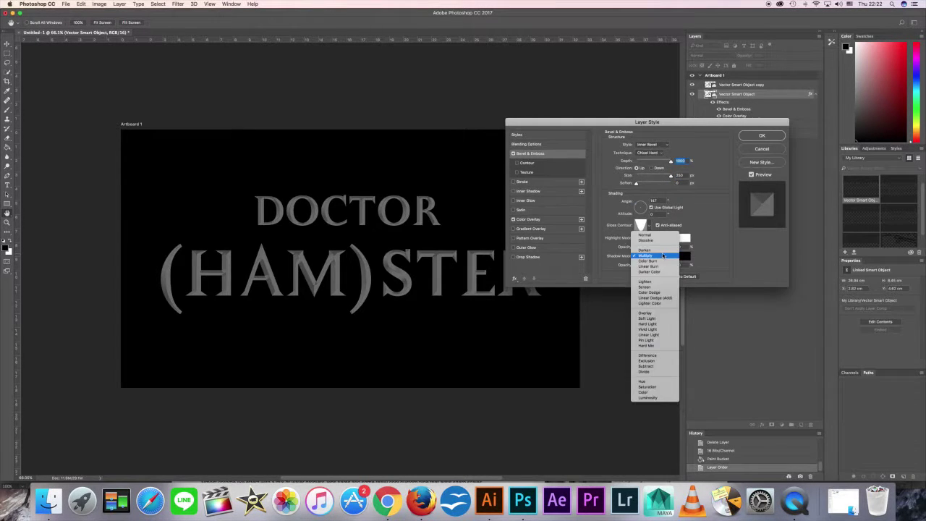
{"action": "left_click", "coordinate": [648, 315]}
{"action": "mouse_move", "coordinate": [664, 248]}
{"action": "left_mouse_down"}
{"action": "mouse_move", "coordinate": [649, 248]}
{"action": "mouse_move", "coordinate": [649, 266]}
{"action": "left_mouse_up"}
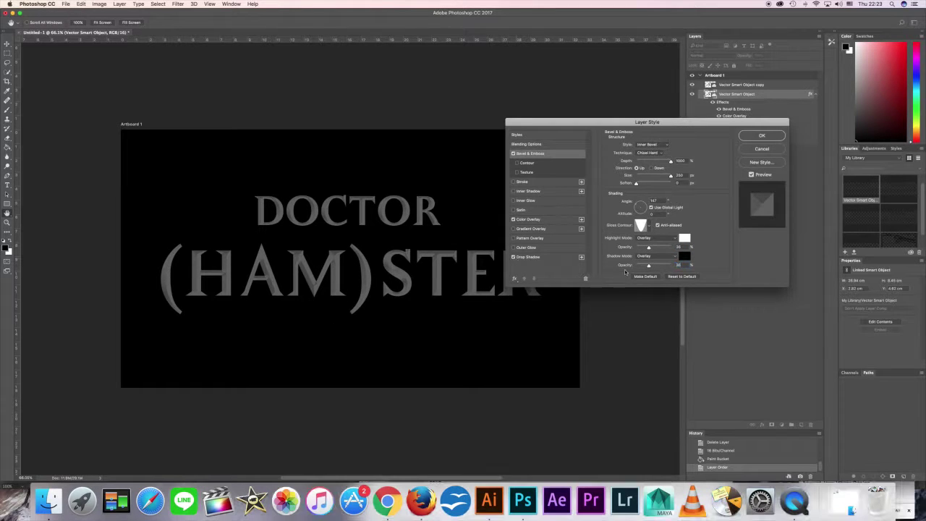
{"action": "left_click_drag", "start_coordinate": [640, 206], "coordinate": [638, 206]}
Give the copied text a bevel with multi-peak gloss, Linear Light highlights and faint Linear Burn shadows.
{"action": "left_click", "coordinate": [761, 136]}
{"action": "left_click", "coordinate": [741, 85]}
{"action": "left_click", "coordinate": [119, 4]}
{"action": "left_click", "coordinate": [220, 87]}
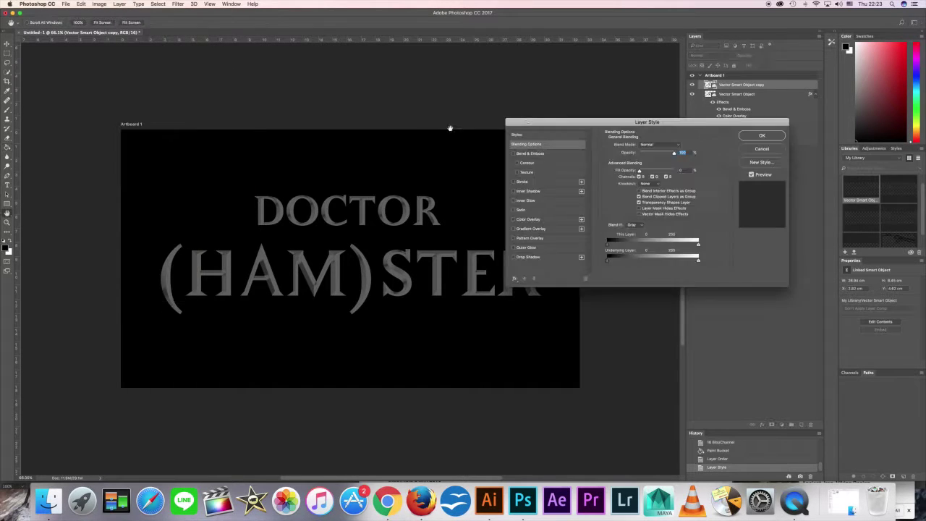
{"action": "left_click_drag", "start_coordinate": [640, 205], "coordinate": [643, 202]}
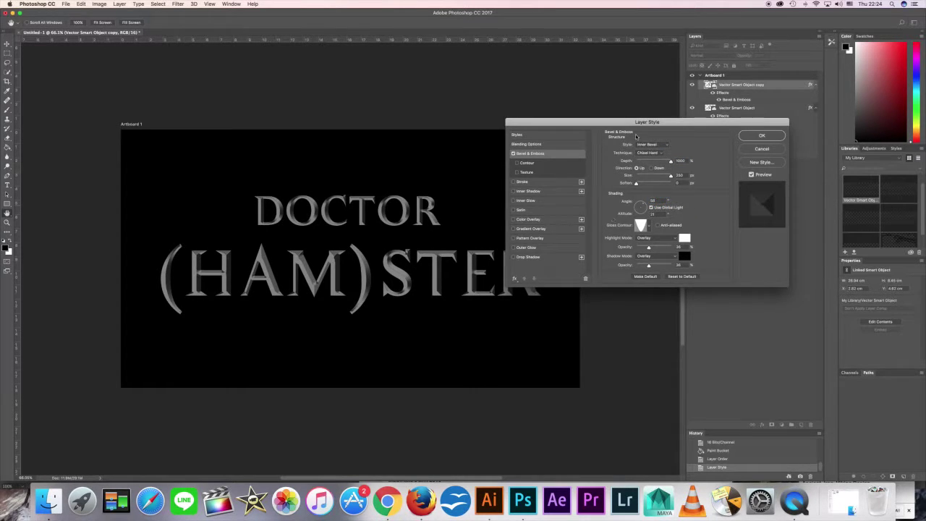
{"action": "left_click", "coordinate": [649, 227]}
{"action": "double_click", "coordinate": [674, 241]}
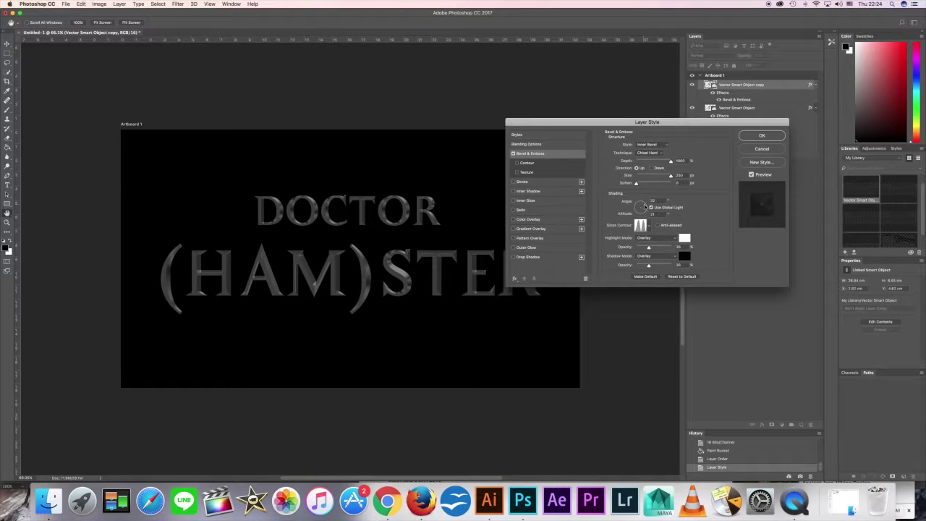
{"action": "left_click", "coordinate": [673, 238]}
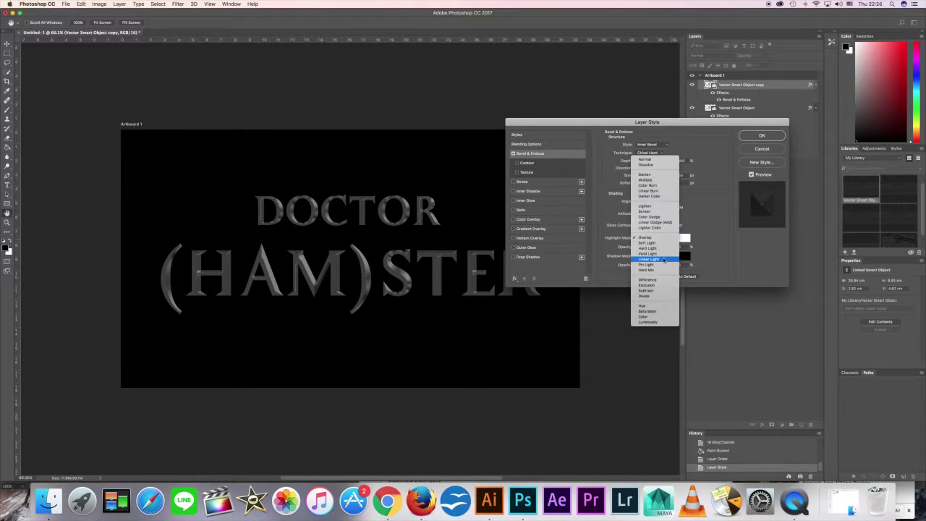
{"action": "left_click", "coordinate": [664, 259]}
{"action": "left_click", "coordinate": [666, 257]}
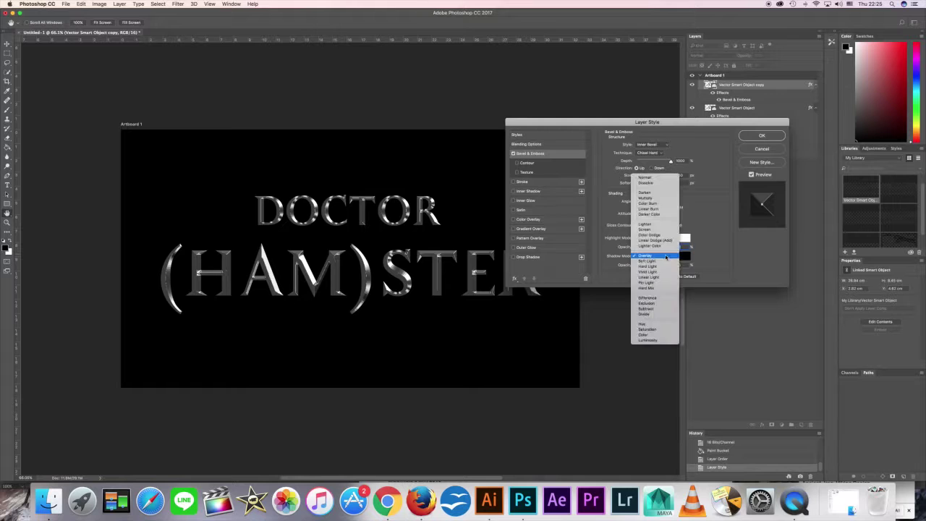
{"action": "left_click", "coordinate": [648, 208]}
{"action": "left_click_drag", "start_coordinate": [659, 265], "coordinate": [644, 266]}
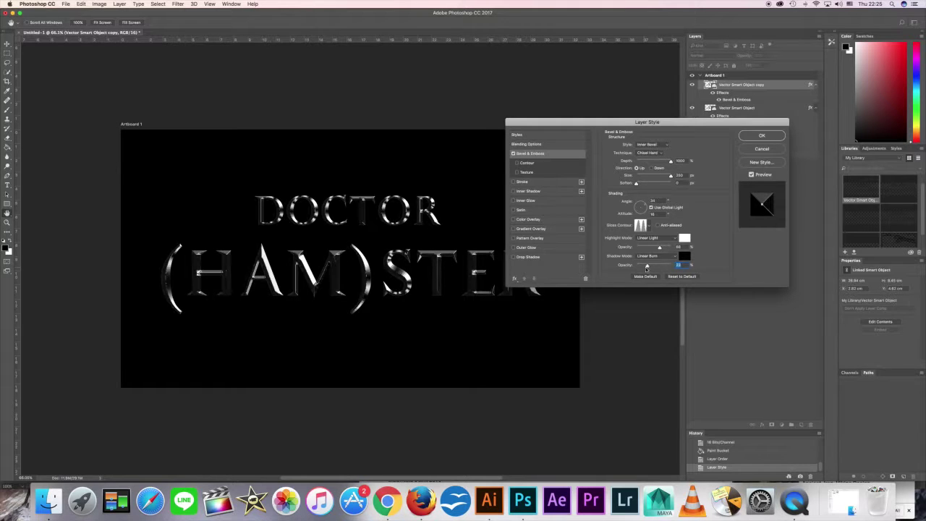
Adjust the light angle and enable Contour with a different preset and range.
{"action": "left_click_drag", "start_coordinate": [640, 206], "coordinate": [645, 206]}
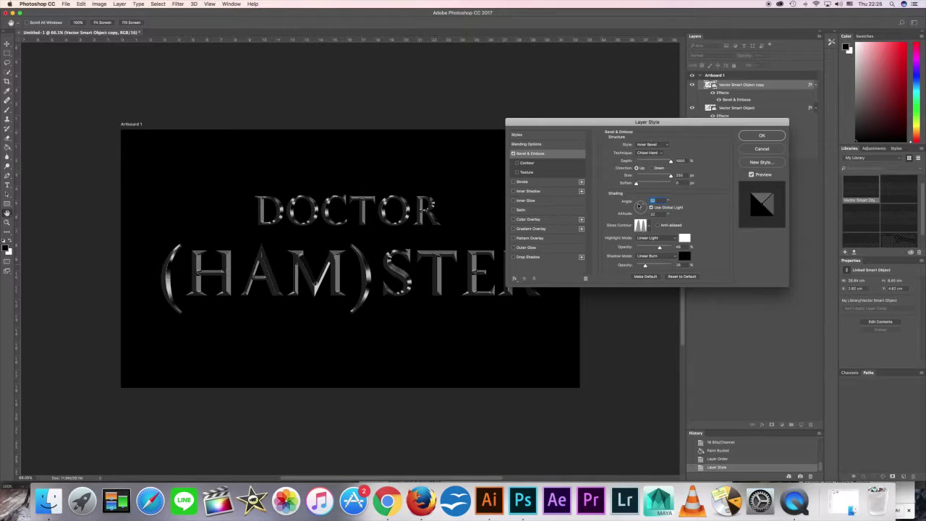
{"action": "left_click", "coordinate": [533, 166]}
{"action": "left_click", "coordinate": [637, 148]}
{"action": "left_click", "coordinate": [601, 168]}
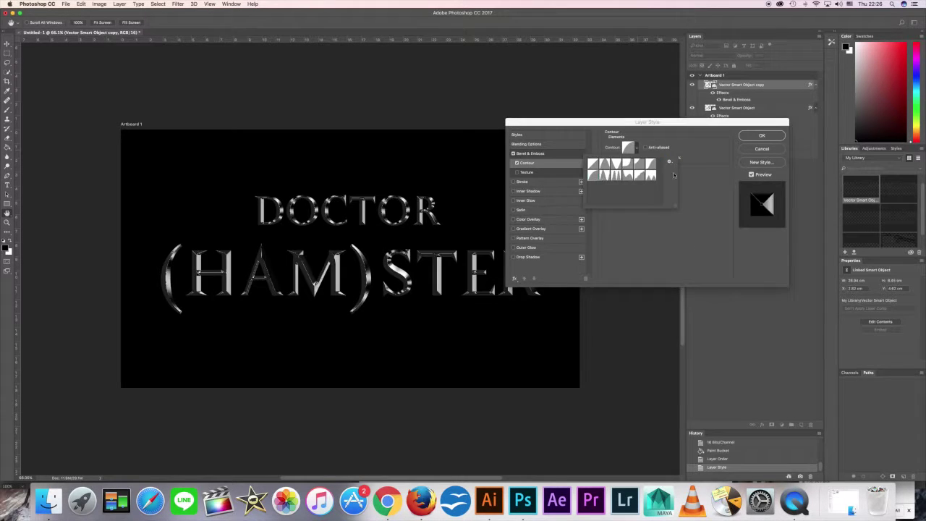
{"action": "left_click", "coordinate": [645, 149]}
{"action": "left_click_drag", "start_coordinate": [645, 159], "coordinate": [651, 159]}
Add a white inside stroke, about 29 px, Overlay blend at 30% opacity.
{"action": "left_click", "coordinate": [523, 182]}
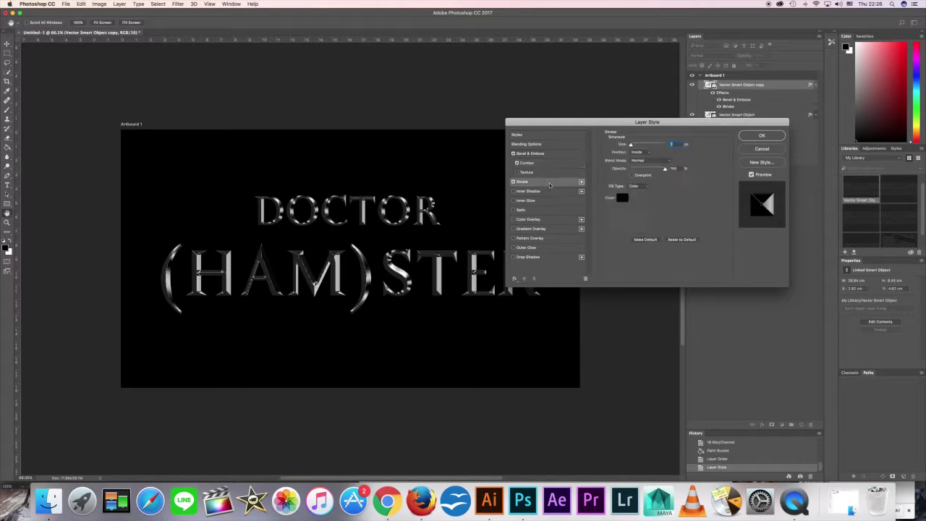
{"action": "left_click", "coordinate": [640, 160]}
{"action": "left_click", "coordinate": [639, 238]}
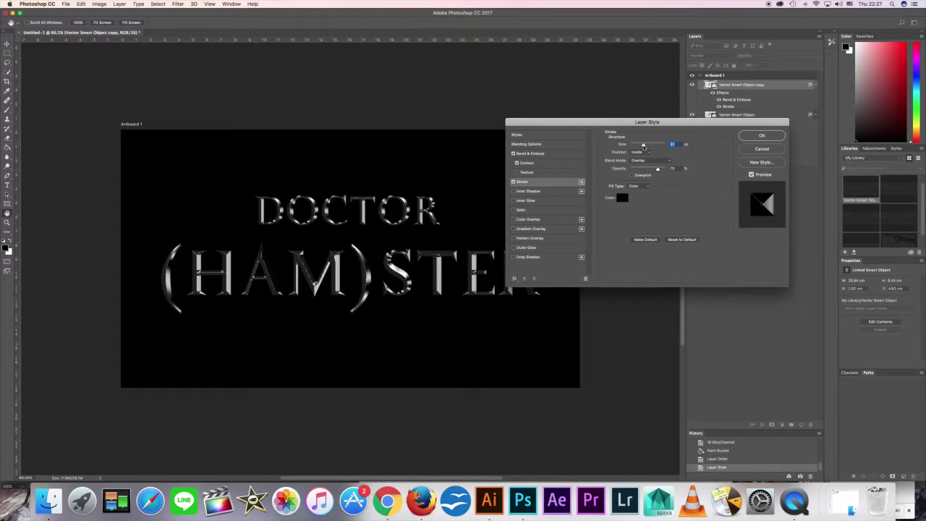
{"action": "left_click_drag", "start_coordinate": [643, 146], "coordinate": [582, 291]}
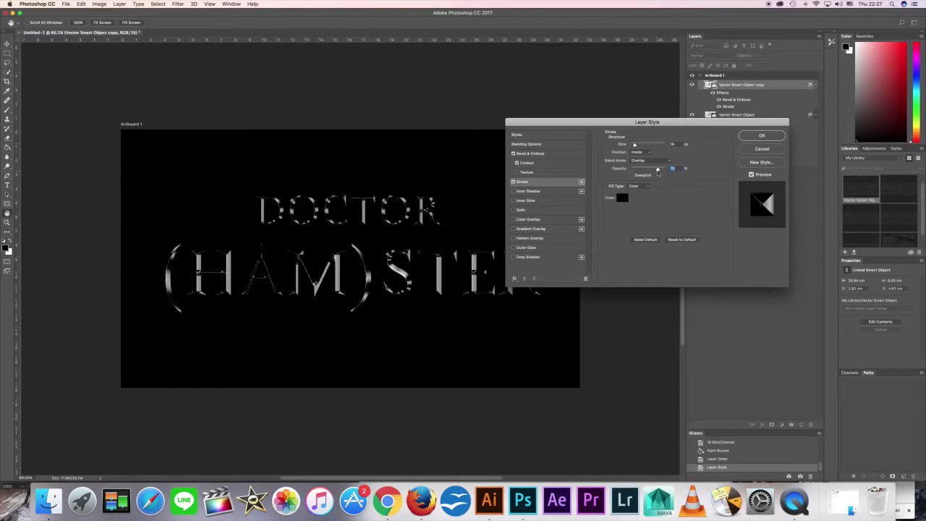
{"action": "left_click", "coordinate": [622, 198]}
{"action": "left_click", "coordinate": [528, 129]}
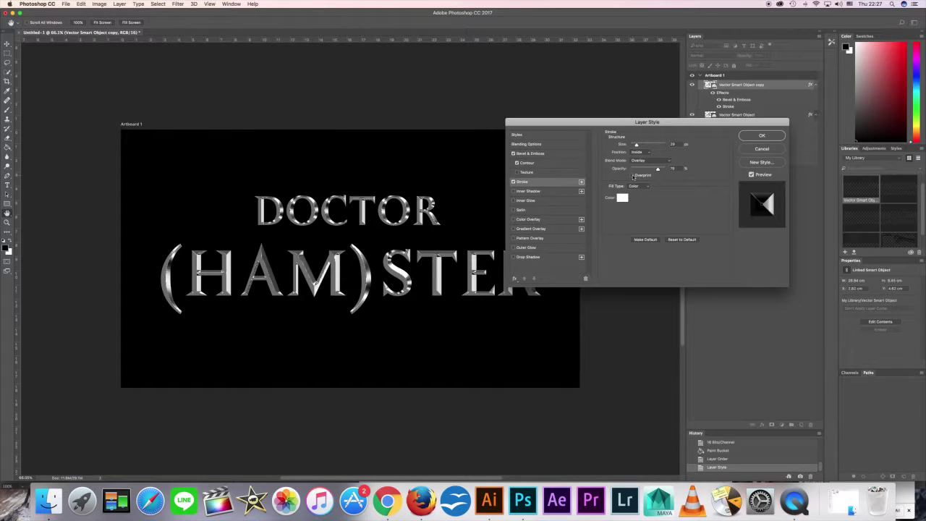
{"action": "left_click_drag", "start_coordinate": [650, 170], "coordinate": [644, 170]}
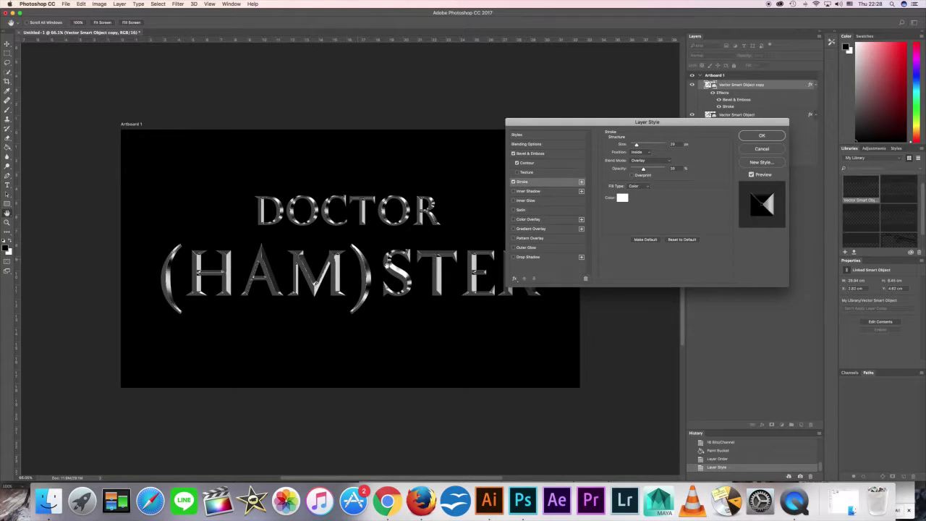
{"action": "left_click_drag", "start_coordinate": [296, 330], "coordinate": [397, 232]}
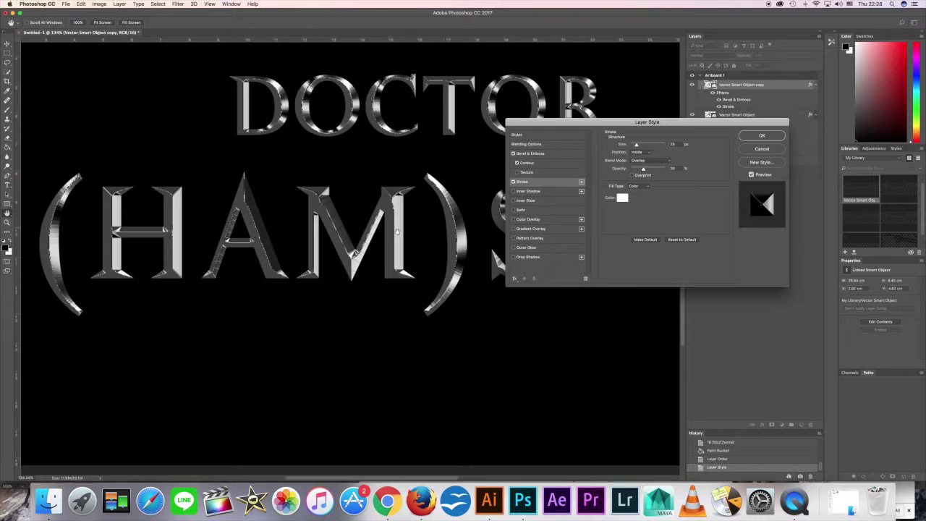
Enable an Overlay Inner Shadow with size 147.
{"action": "left_click", "coordinate": [533, 190]}
{"action": "left_click", "coordinate": [528, 144]}
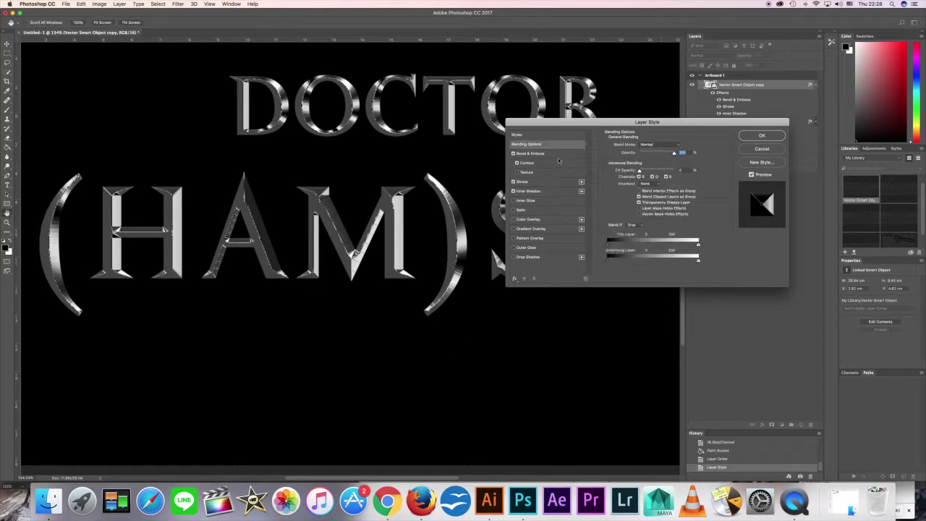
{"action": "left_click", "coordinate": [530, 153]}
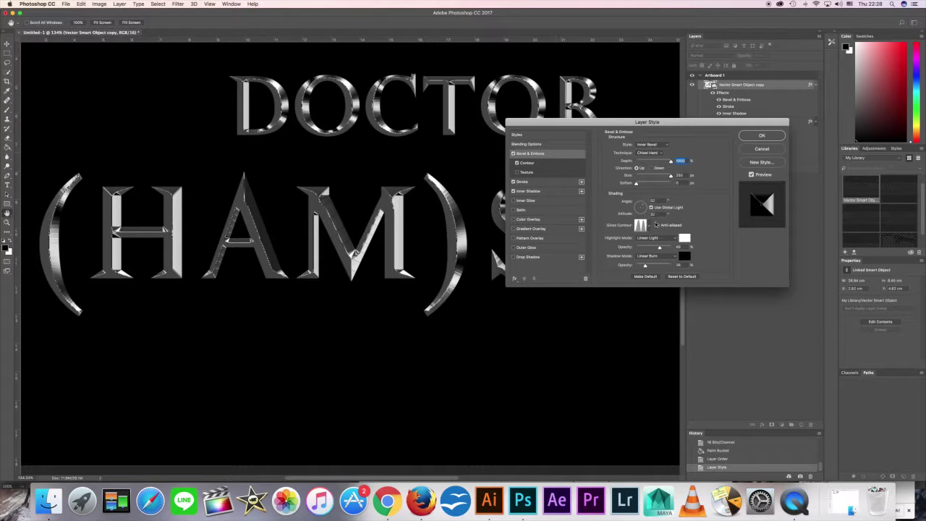
{"action": "left_click", "coordinate": [528, 182]}
{"action": "left_click", "coordinate": [533, 191]}
{"action": "left_click", "coordinate": [651, 145]}
{"action": "left_click", "coordinate": [640, 202]}
{"action": "left_click", "coordinate": [677, 145]}
{"action": "left_click", "coordinate": [532, 130]}
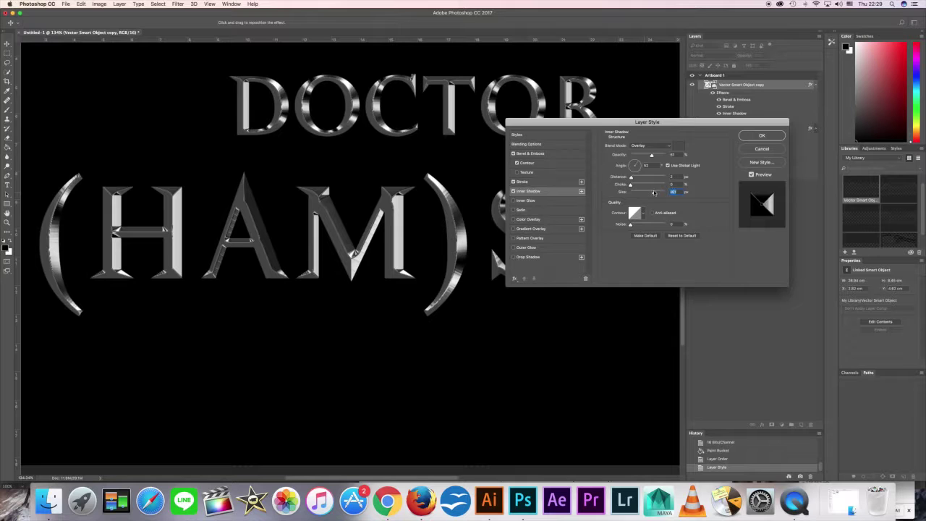
{"action": "left_click_drag", "start_coordinate": [648, 191], "coordinate": [637, 163]}
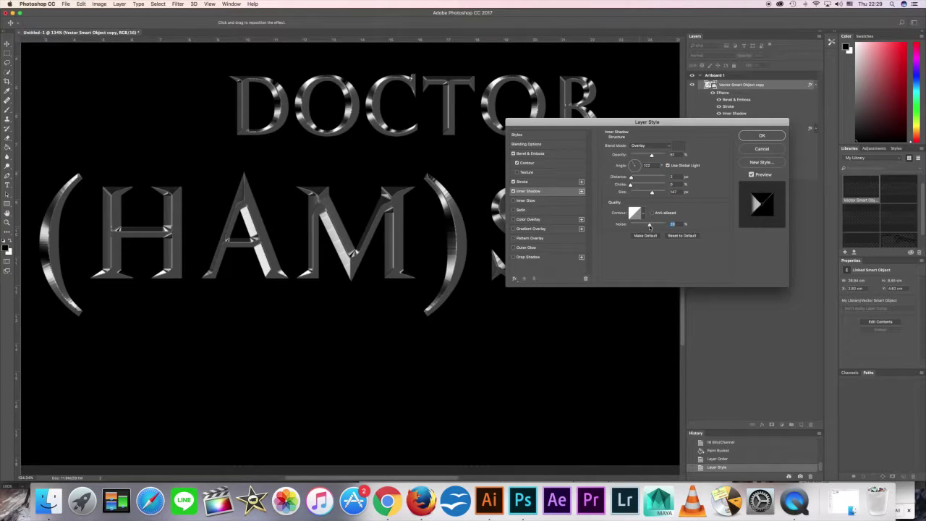
Enable a white Overlay Satin and apply the finished layer style.
{"action": "left_click", "coordinate": [520, 210]}
{"action": "left_click", "coordinate": [678, 145]}
{"action": "left_click", "coordinate": [542, 133]}
{"action": "left_click", "coordinate": [651, 145]}
{"action": "left_click", "coordinate": [648, 203]}
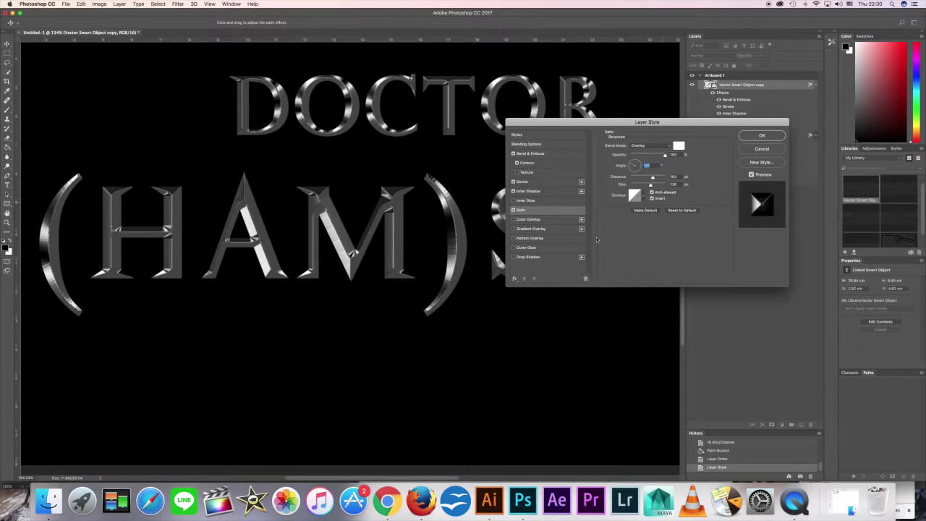
{"action": "left_click", "coordinate": [769, 137]}
Fit the artboard in view and draw a green rectangle over the lettering.
{"action": "key", "text": "z"}
{"action": "key", "text": "super+0"}
{"action": "key", "text": "v"}
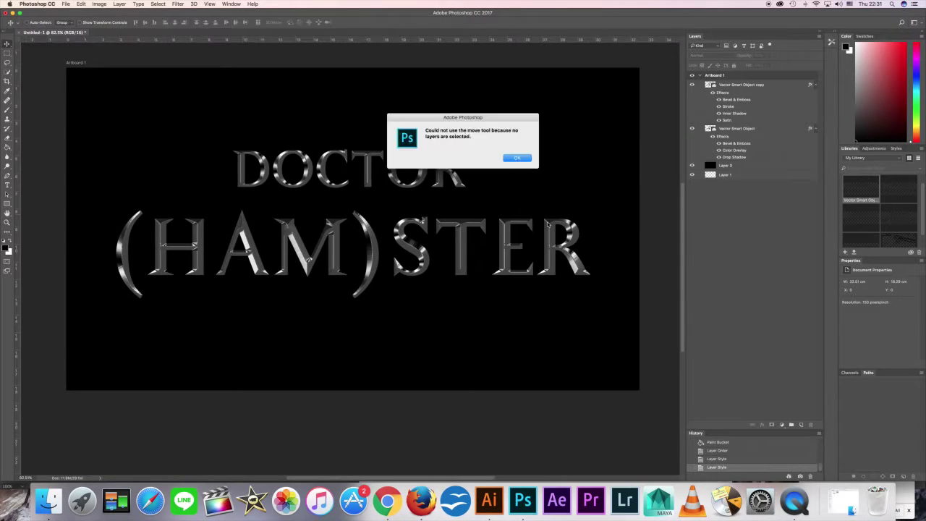
{"action": "key", "text": "u"}
{"action": "left_click", "coordinate": [6, 247]}
{"action": "left_click", "coordinate": [473, 202]}
{"action": "left_click", "coordinate": [522, 129]}
{"action": "left_click_drag", "start_coordinate": [92, 126], "coordinate": [610, 313]}
Lower the rectangle's opacity and set its blend mode to Color Burn.
{"action": "left_click", "coordinate": [768, 56]}
{"action": "left_click_drag", "start_coordinate": [752, 64], "coordinate": [758, 76]}
{"action": "left_click", "coordinate": [713, 55]}
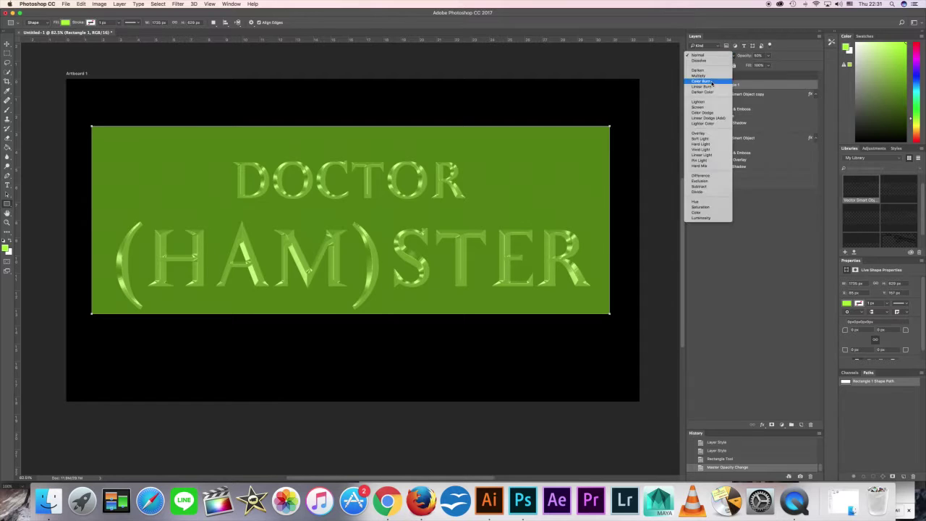
{"action": "left_click", "coordinate": [712, 85]}
Duplicate the metallic text layer and move the copy above Rectangle 1.
{"action": "right_click", "coordinate": [745, 93]}
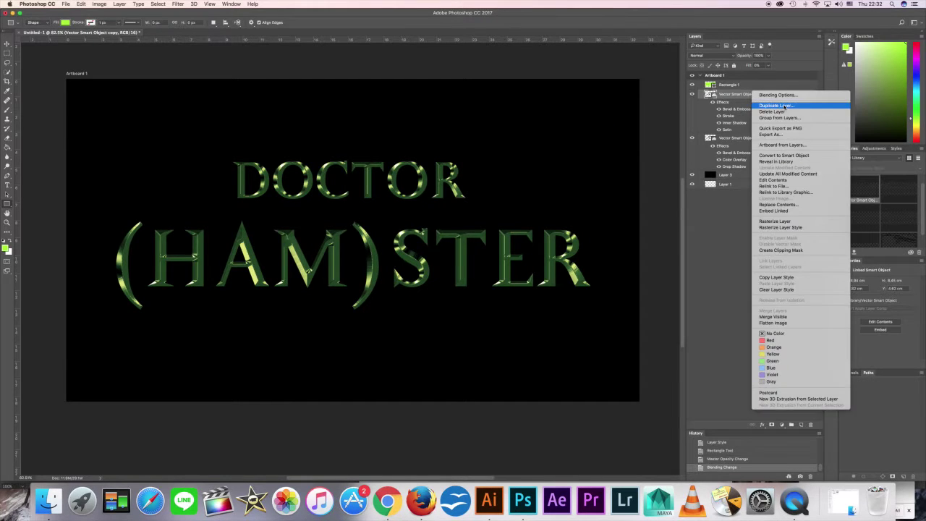
{"action": "left_click", "coordinate": [785, 108]}
{"action": "key", "text": "Return"}
{"action": "left_click_drag", "start_coordinate": [739, 85], "coordinate": [738, 80]}
Lower the top text copy's opacity to 50% and reduce its fill.
{"action": "key", "text": "v"}
{"action": "key", "text": "5"}
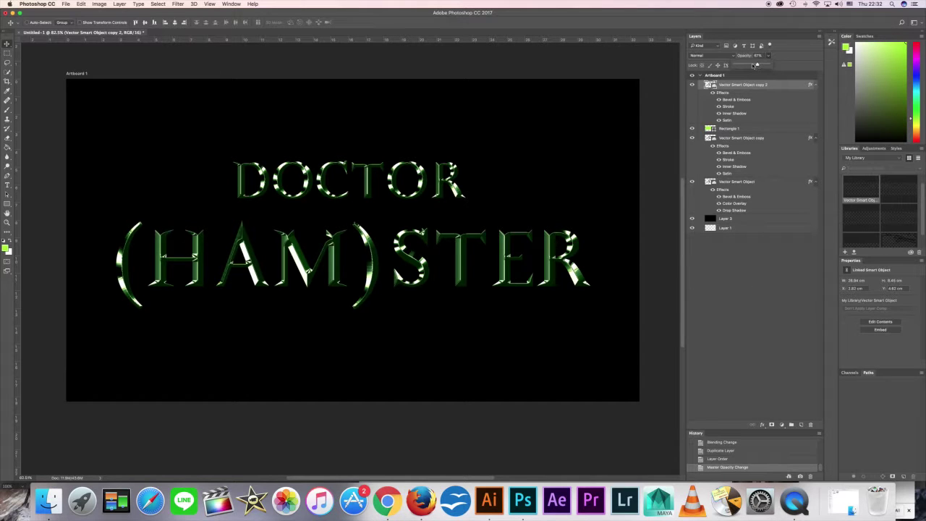
{"action": "left_click", "coordinate": [693, 85]}
{"action": "left_click", "coordinate": [692, 85]}
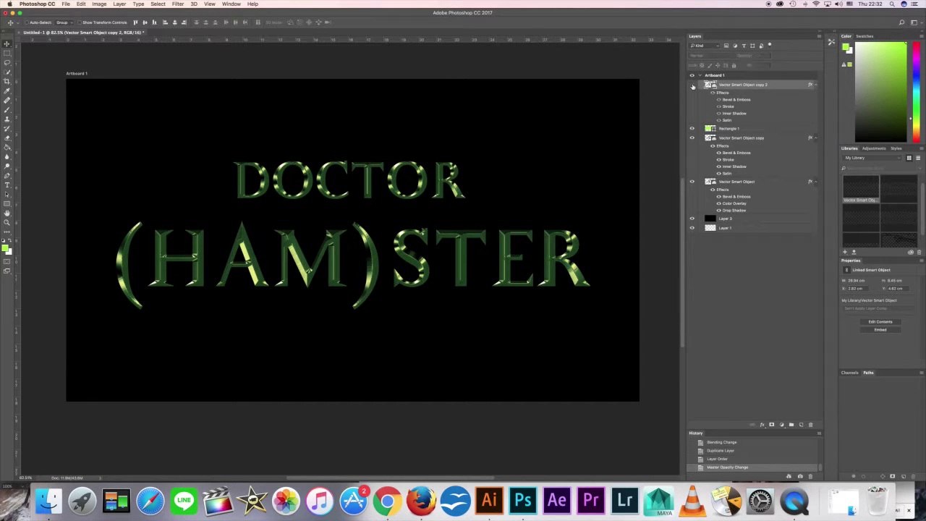
{"action": "left_click_drag", "start_coordinate": [783, 71], "coordinate": [759, 66]}
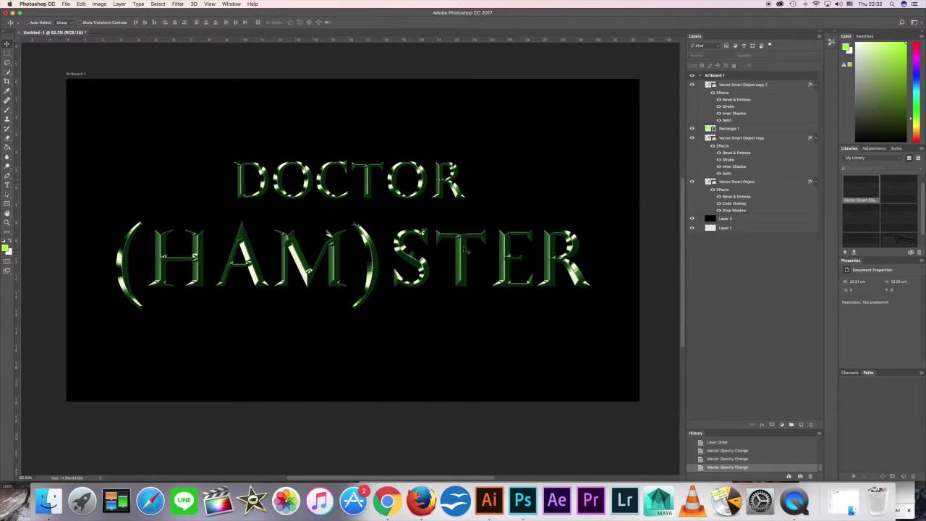
Fit the finished green chrome lettering in view and save it as Untitled-1.psd in Photoshop format.
{"action": "scroll", "coordinate": [467, 250], "scroll_direction": "down", "scroll_amount": 3}
{"action": "scroll", "coordinate": [458, 226], "scroll_direction": "up", "scroll_amount": 5}
{"action": "scroll", "coordinate": [457, 226], "scroll_direction": "up", "scroll_amount": 5}
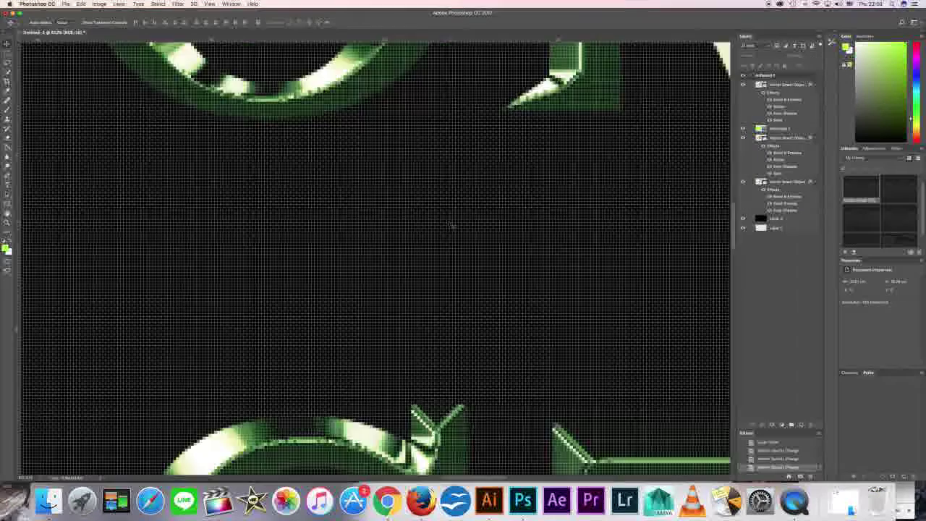
{"action": "key", "text": "ctrl+0"}
{"action": "left_click", "coordinate": [65, 3]}
{"action": "left_click", "coordinate": [97, 80]}
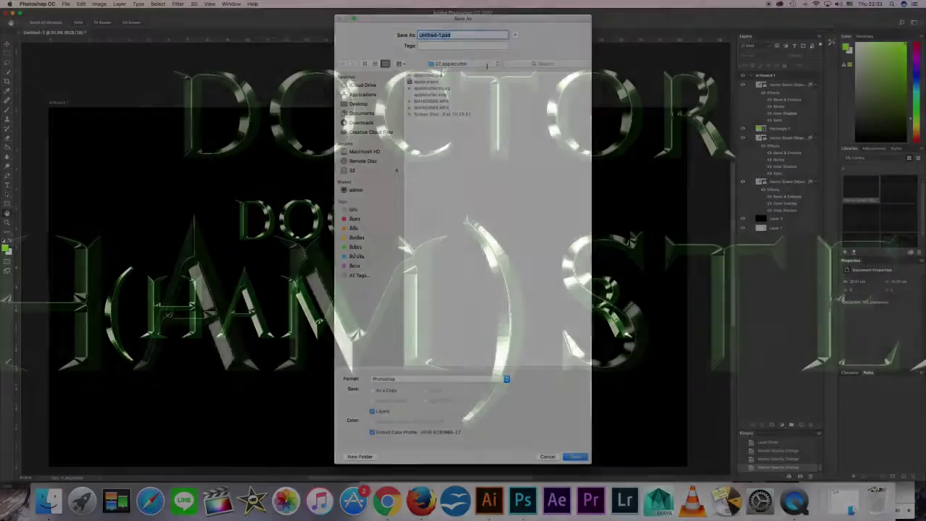